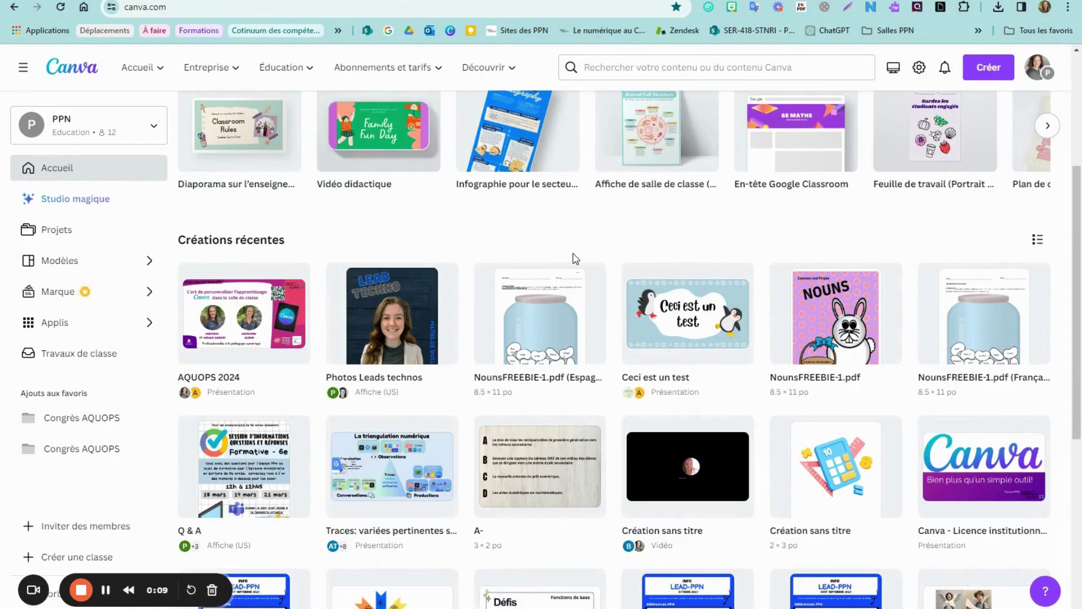
- Import the file EasterWordsVocabularyKindergartenandFirstGradeFREE-1.pdf from the downloads folder
scroll(575, 258, up, 5)
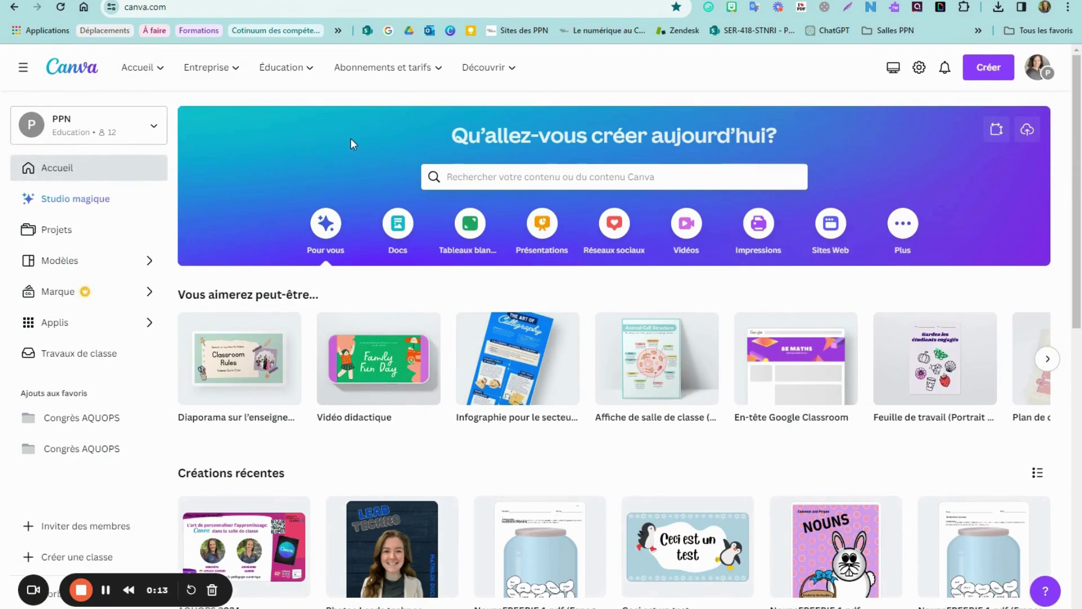
click(1027, 133)
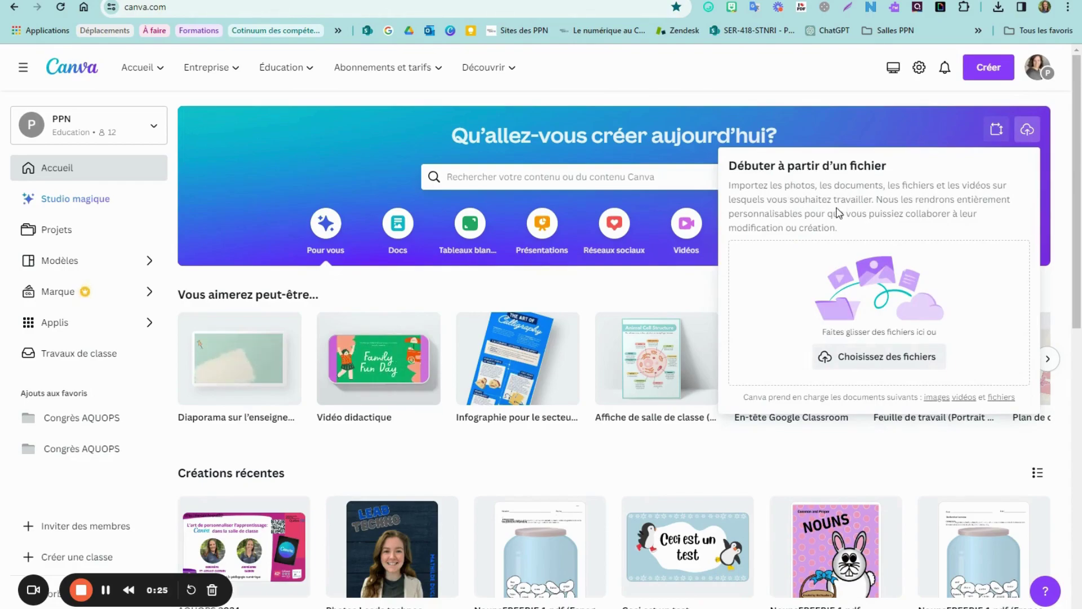
click(909, 365)
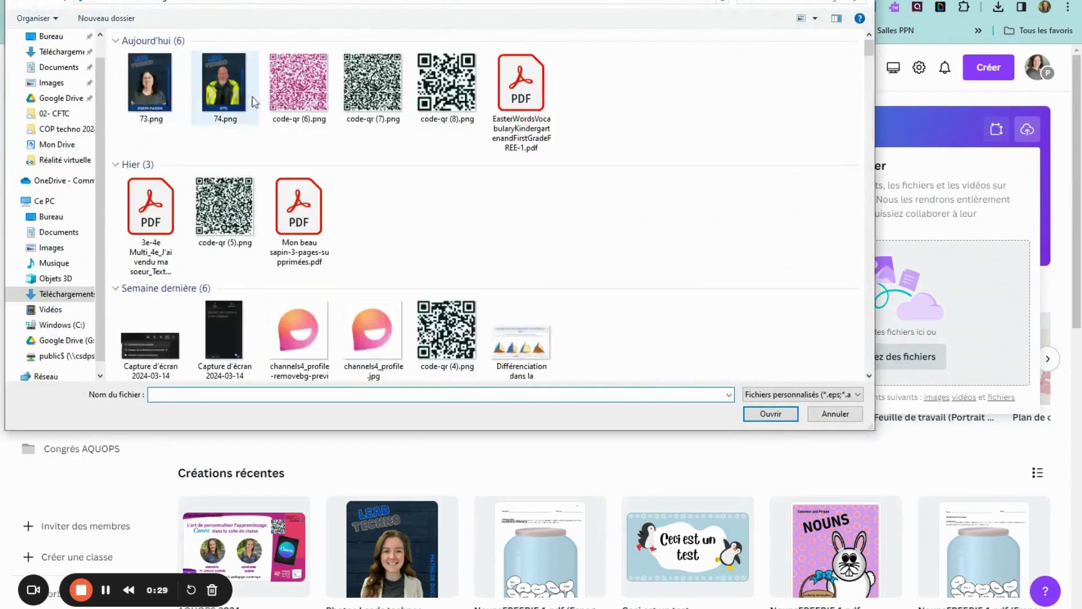
click(160, 105)
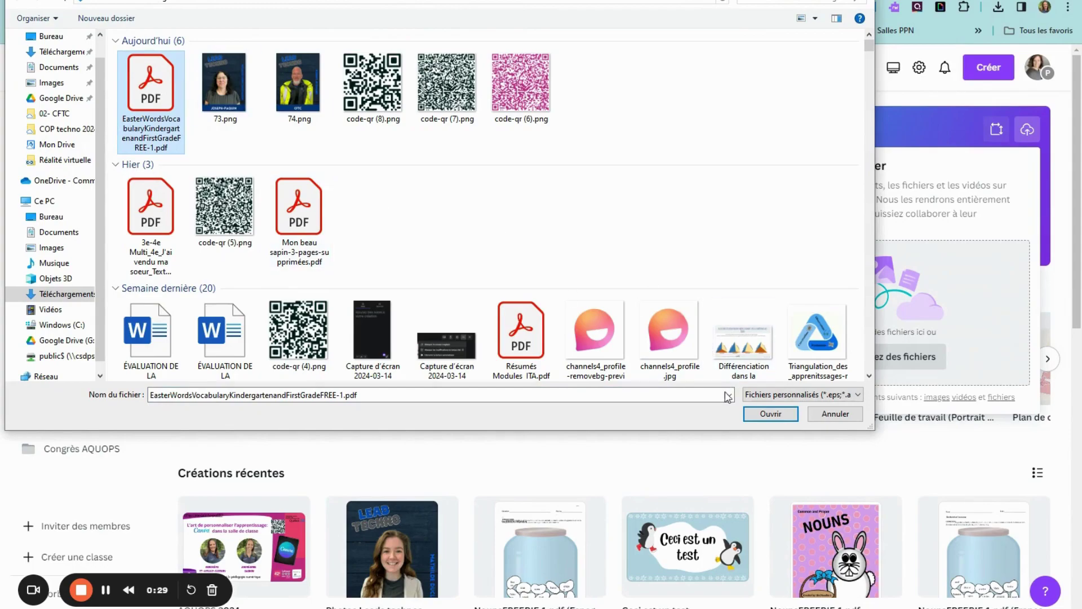
click(770, 414)
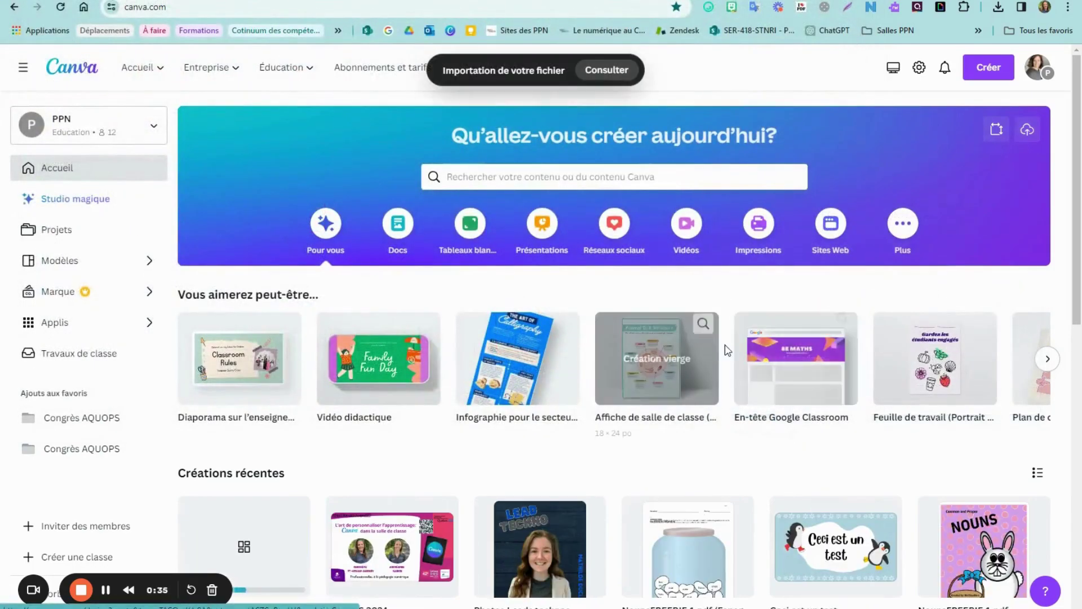
- Open the imported Easter words design from the recent creations and dismiss the file import feedback form
scroll(296, 508, down, 1)
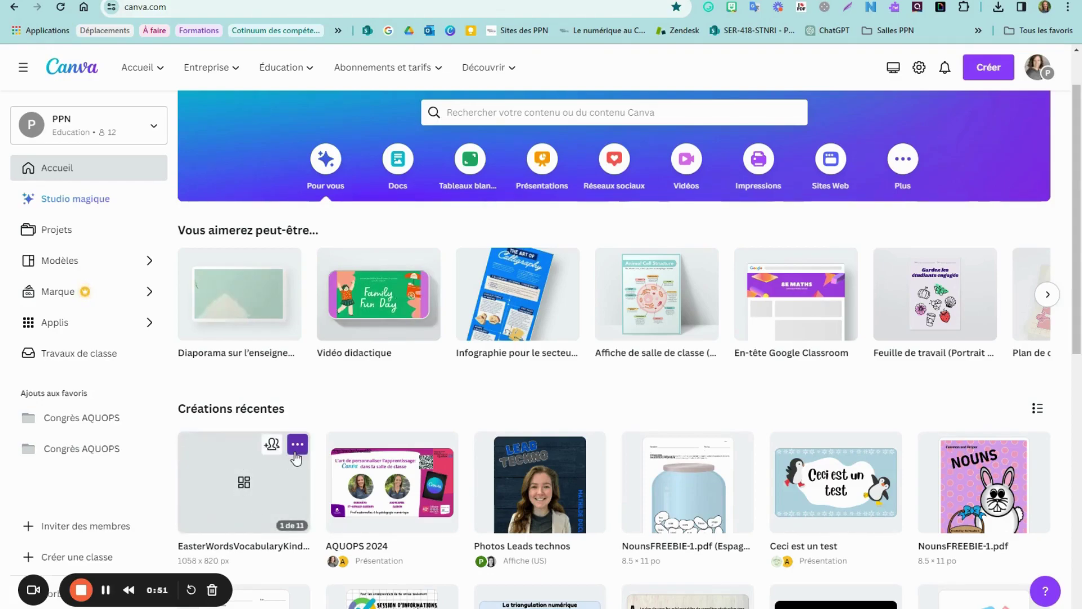
click(295, 451)
click(225, 484)
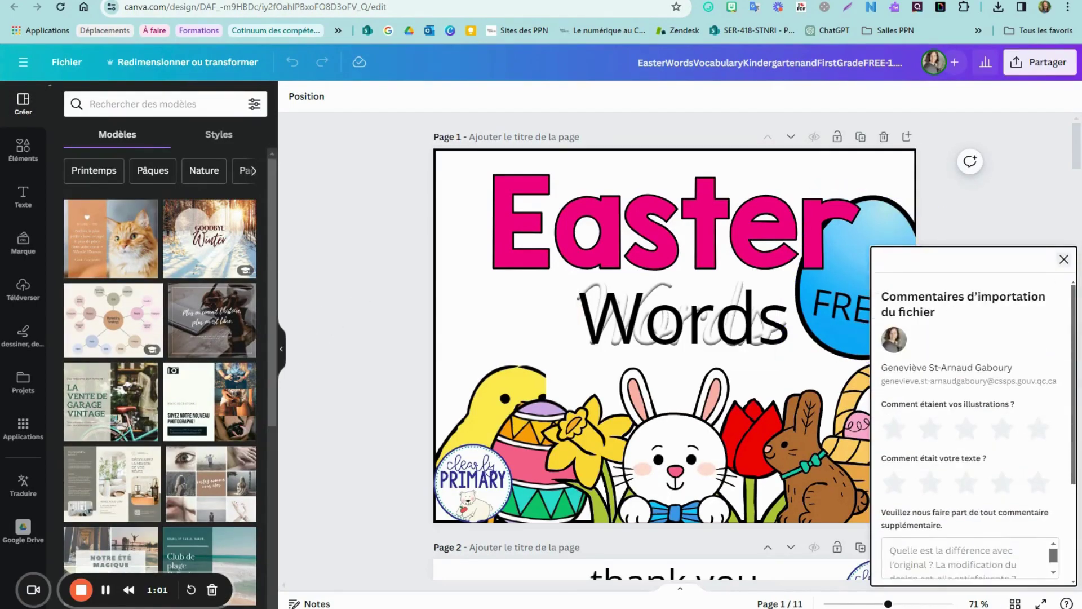
click(1064, 259)
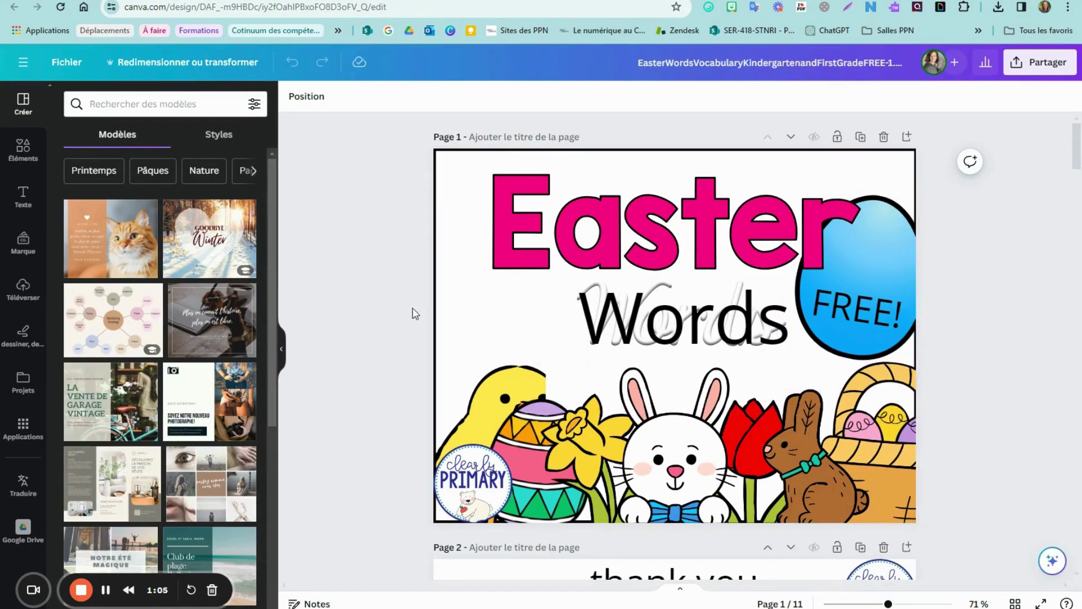
- Go through the imported design's pages and select page 6, the word card grid starting with "duck"
scroll(394, 338, down, 3)
scroll(363, 279, up, 3)
scroll(756, 316, down, 15)
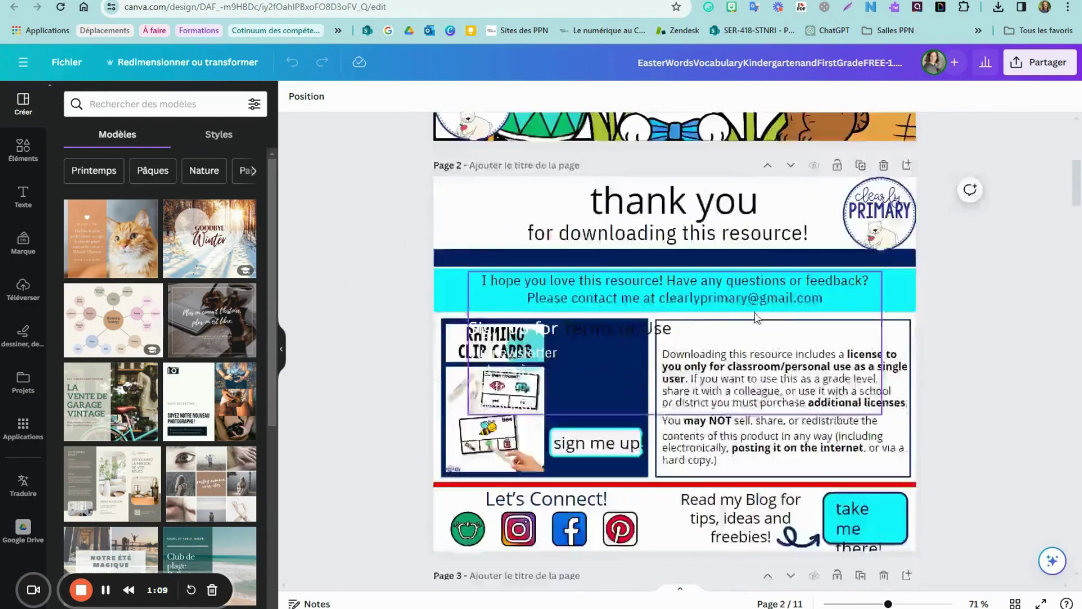
scroll(755, 316, down, 15)
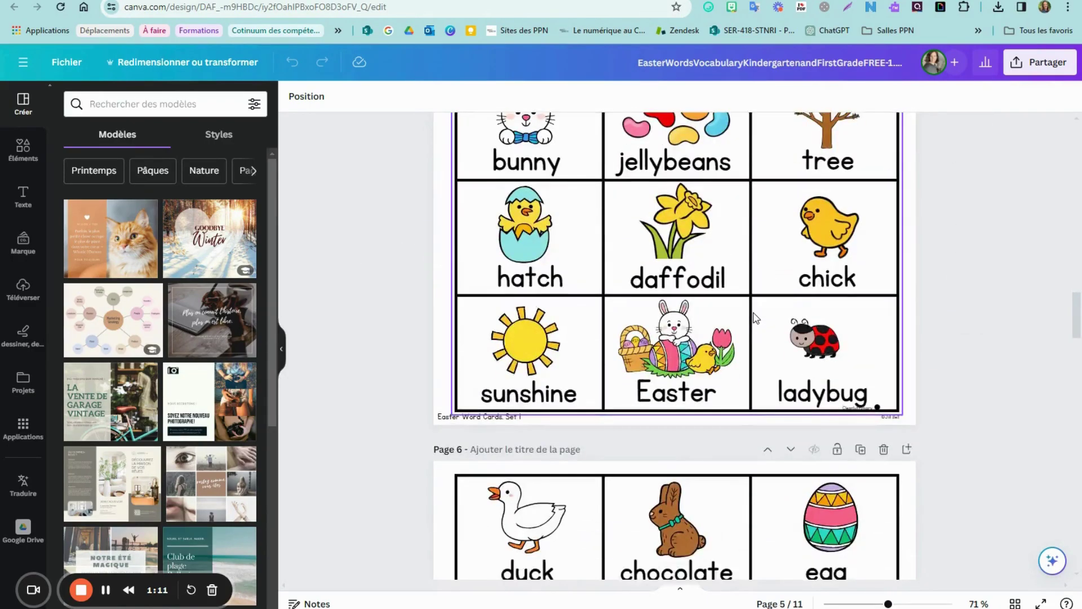
scroll(609, 354, up, 6)
scroll(609, 354, down, 1)
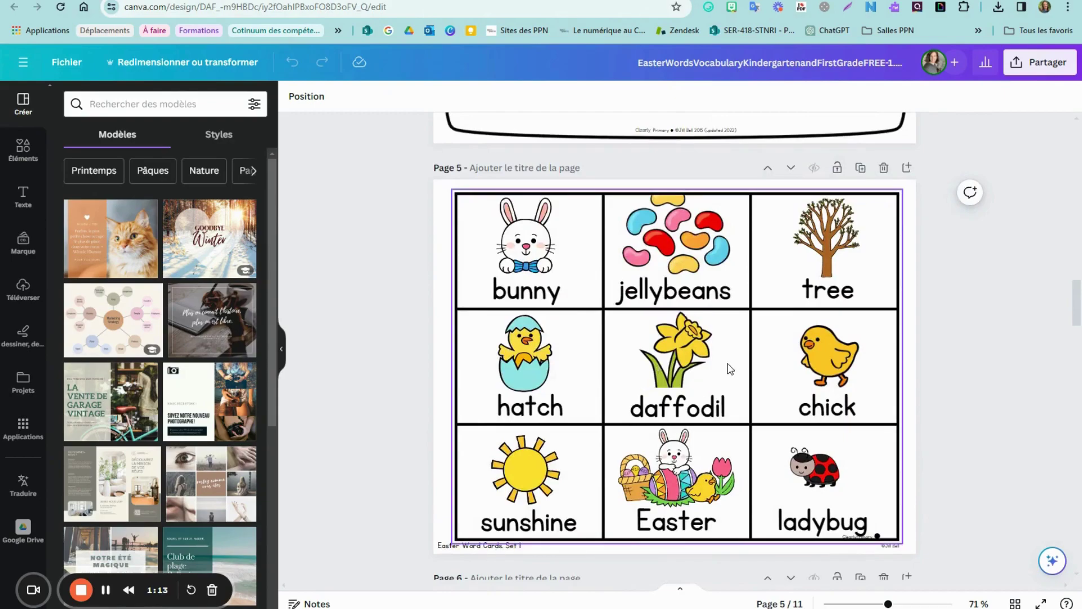
scroll(731, 369, down, 6)
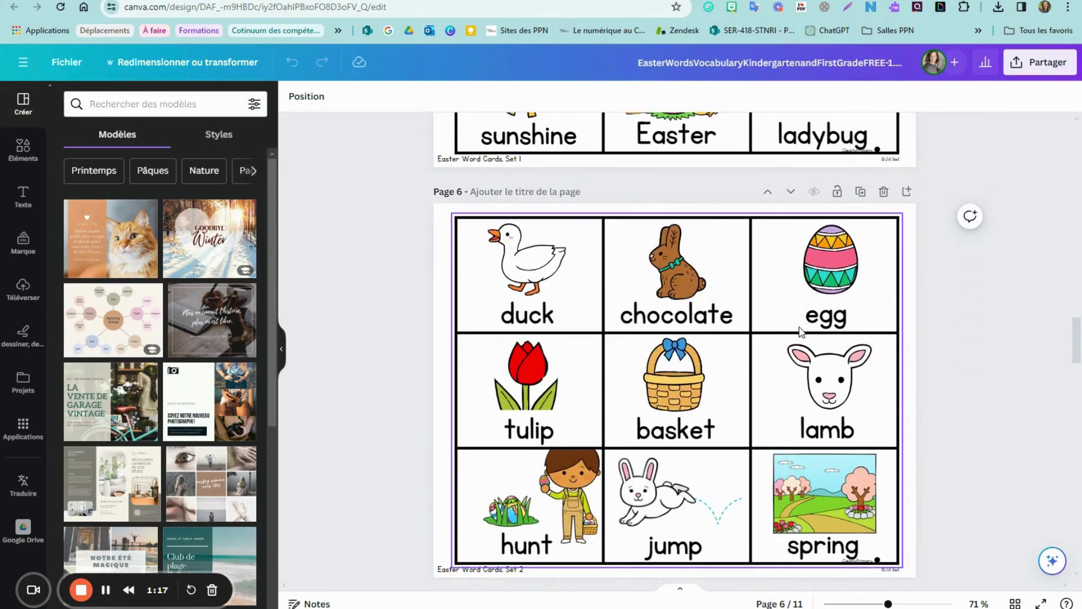
click(451, 213)
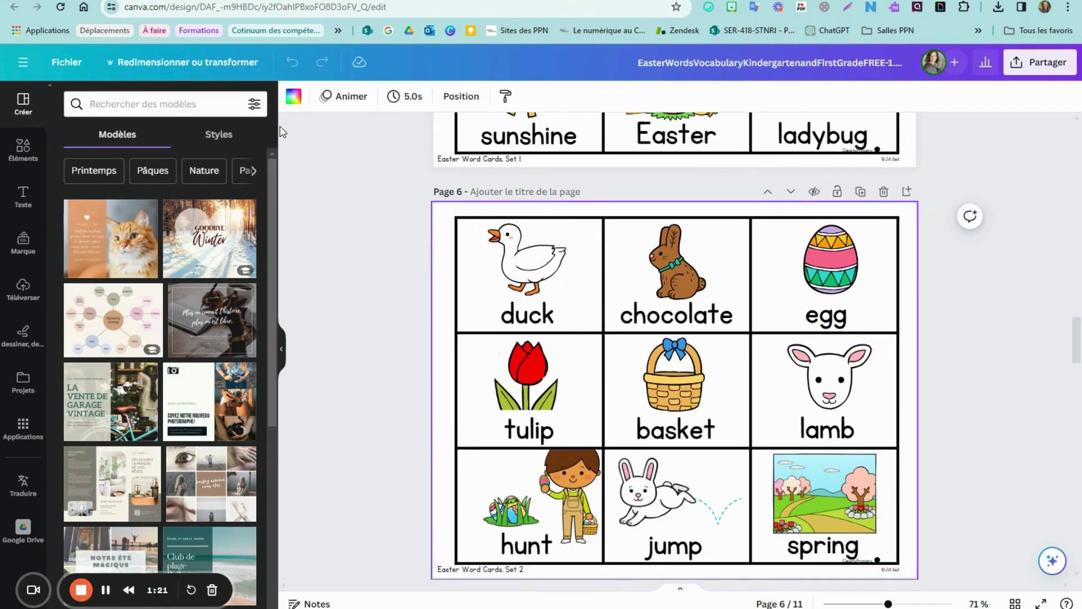
- Check the design's translation options and search the quick actions for "traduire"
click(216, 63)
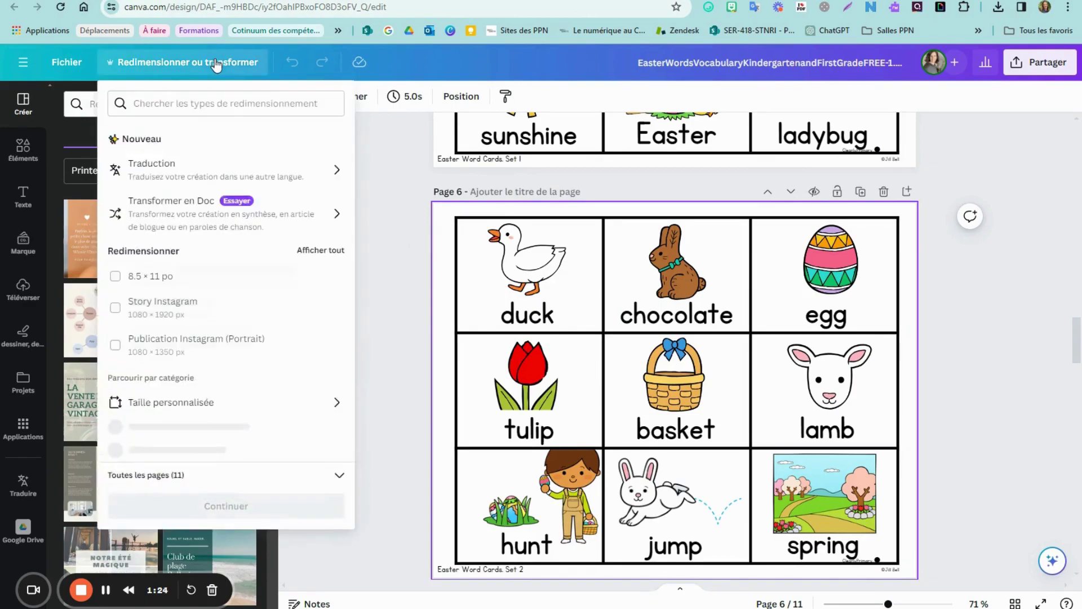
click(336, 176)
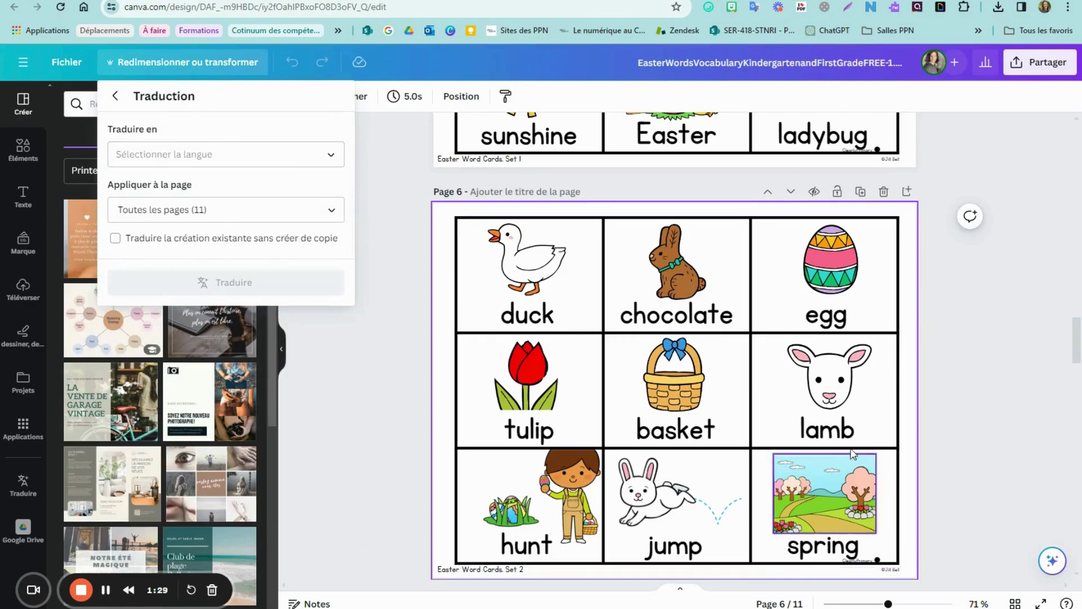
click(1053, 565)
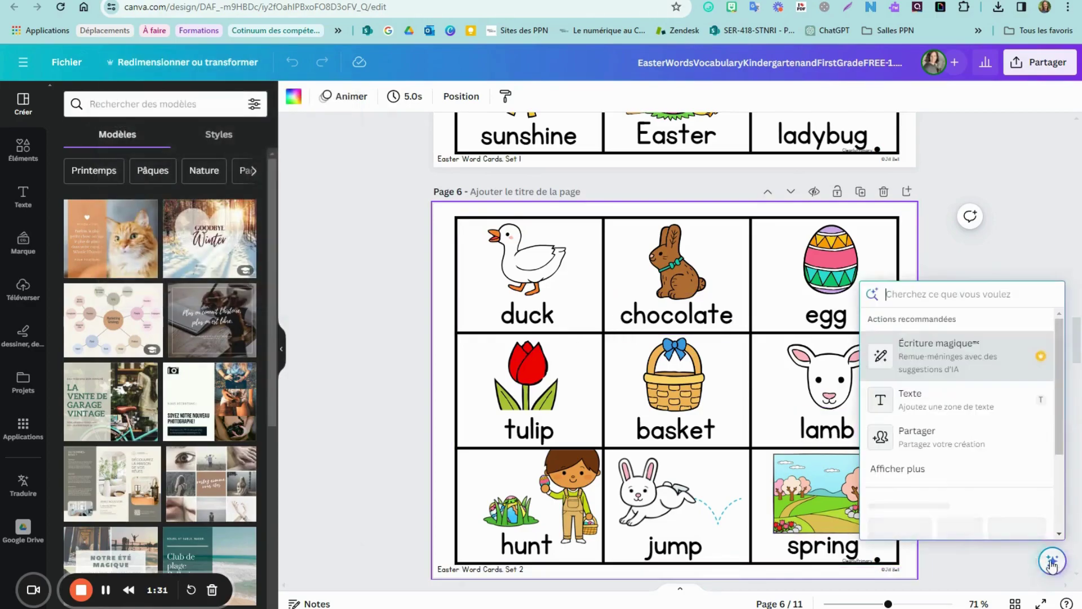
text(trad)
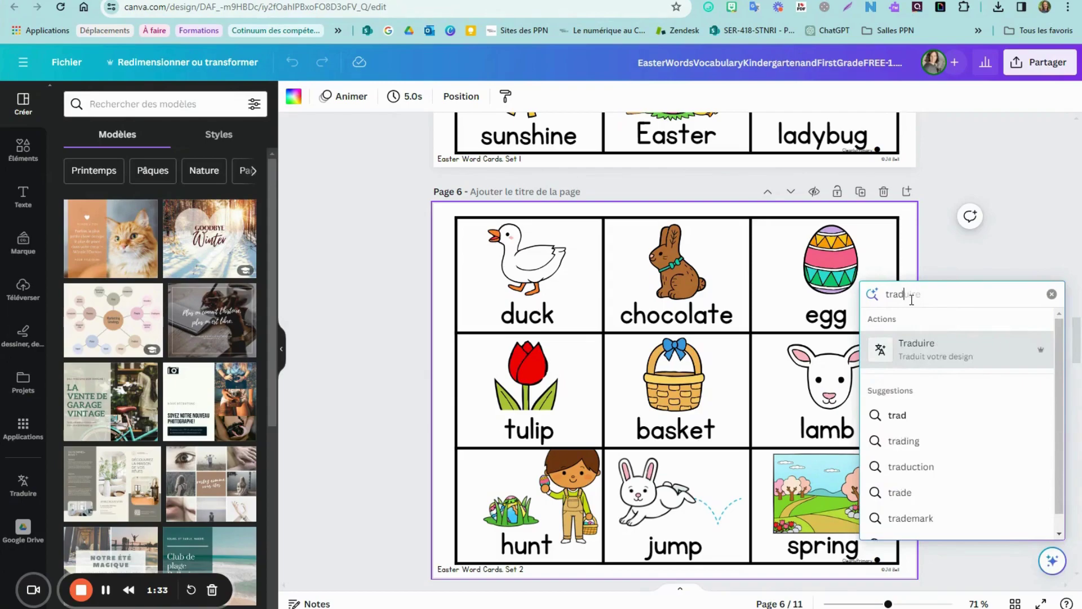
text(uire)
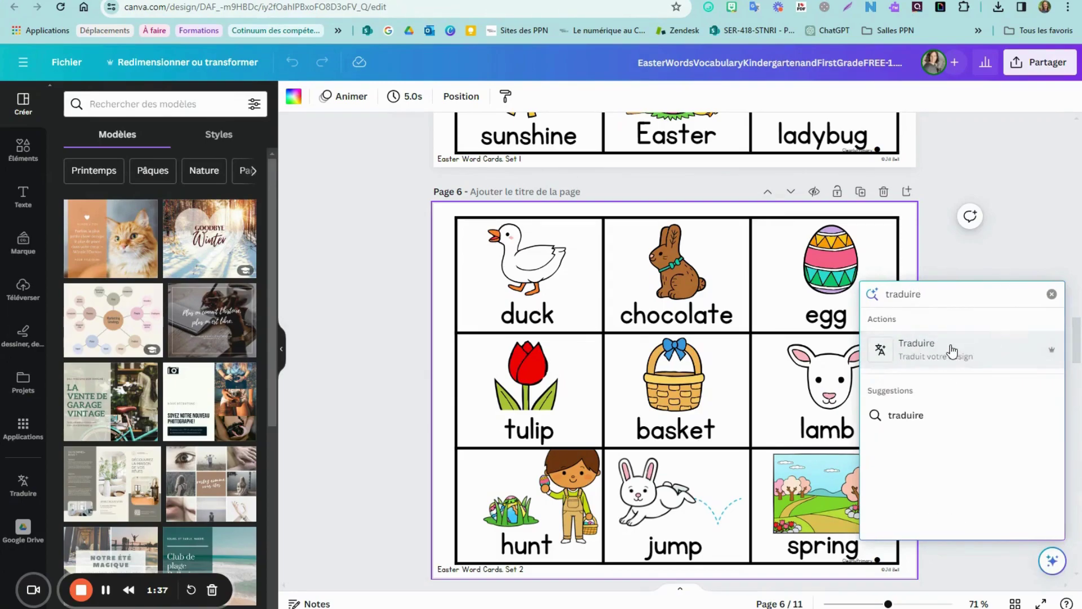
click(192, 58)
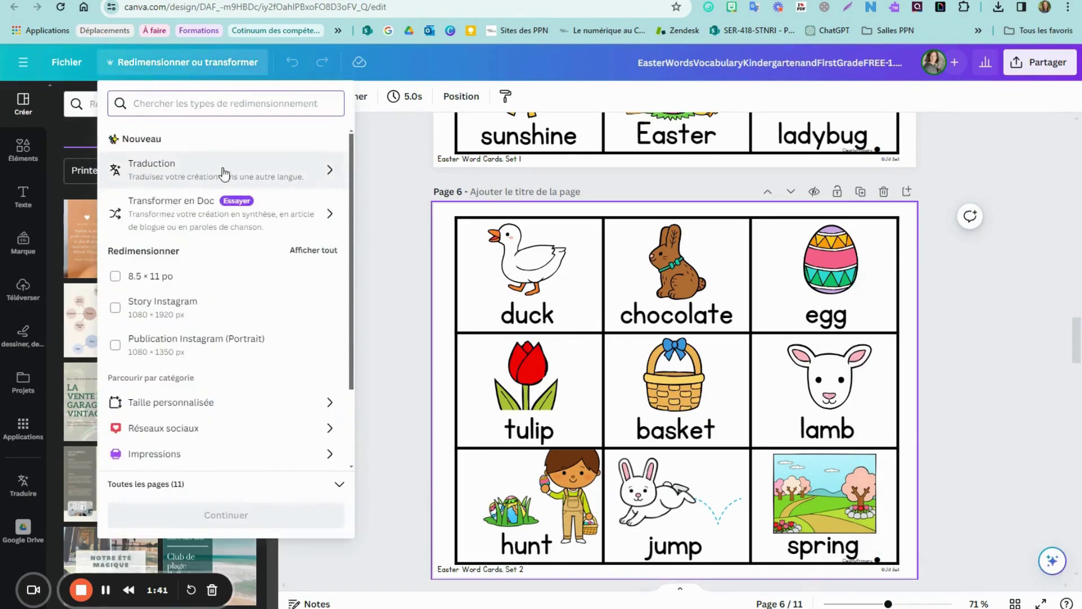
click(327, 180)
click(201, 158)
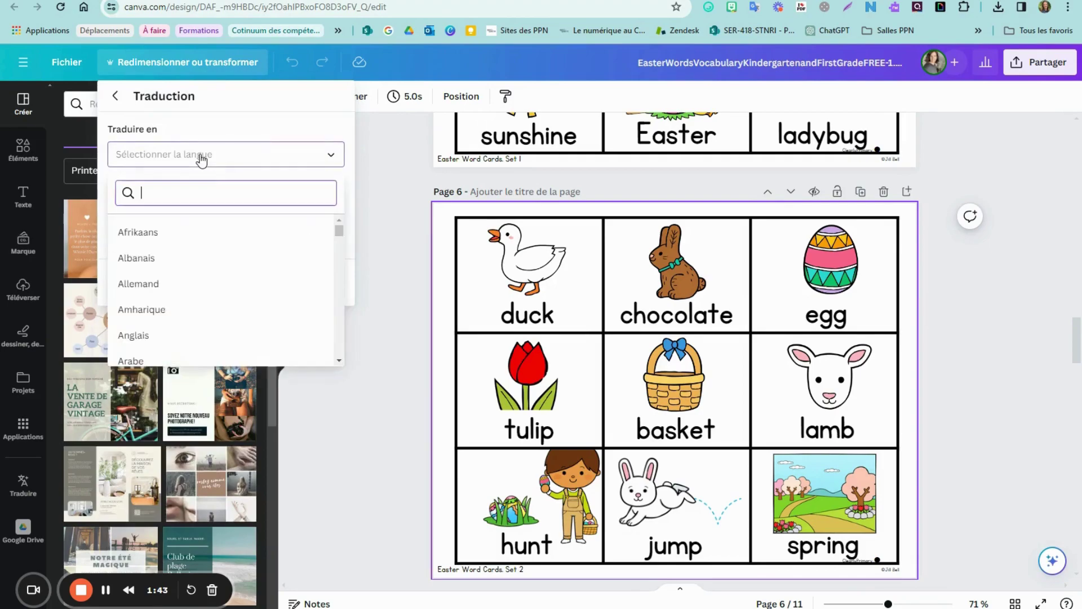
scroll(229, 294, down, 5)
scroll(224, 293, down, 8)
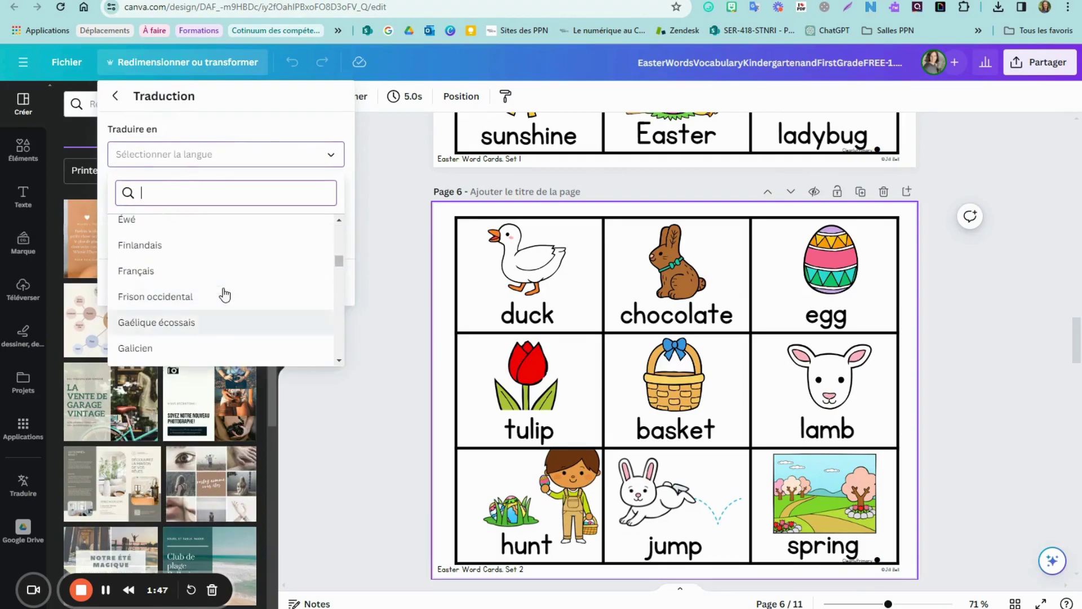
click(153, 276)
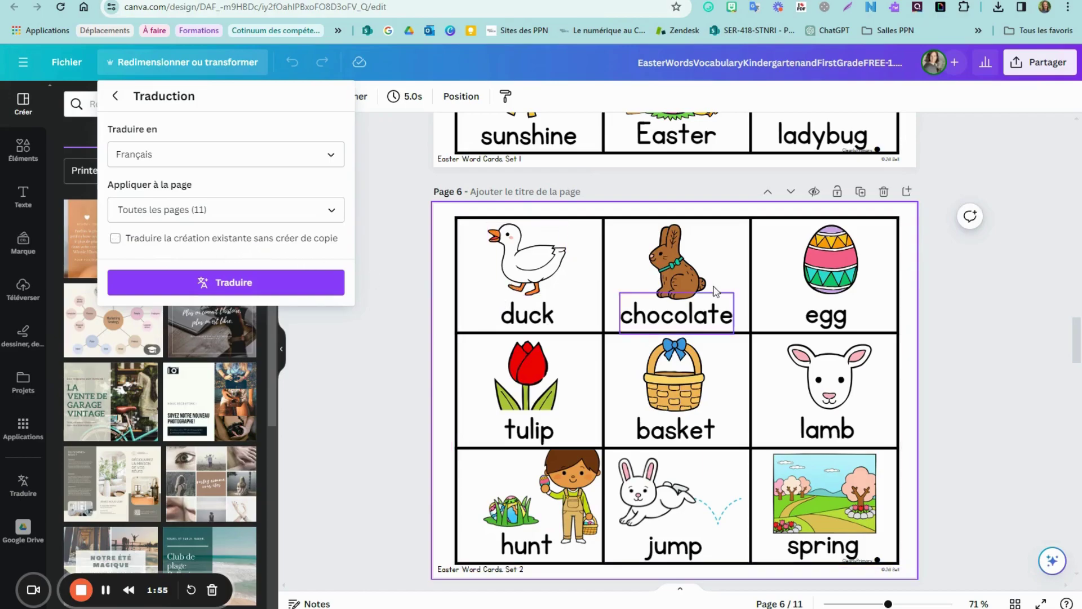
click(364, 373)
- Start the Traduire quick action by searching for "traduire" and set the target language to Français
click(1063, 563)
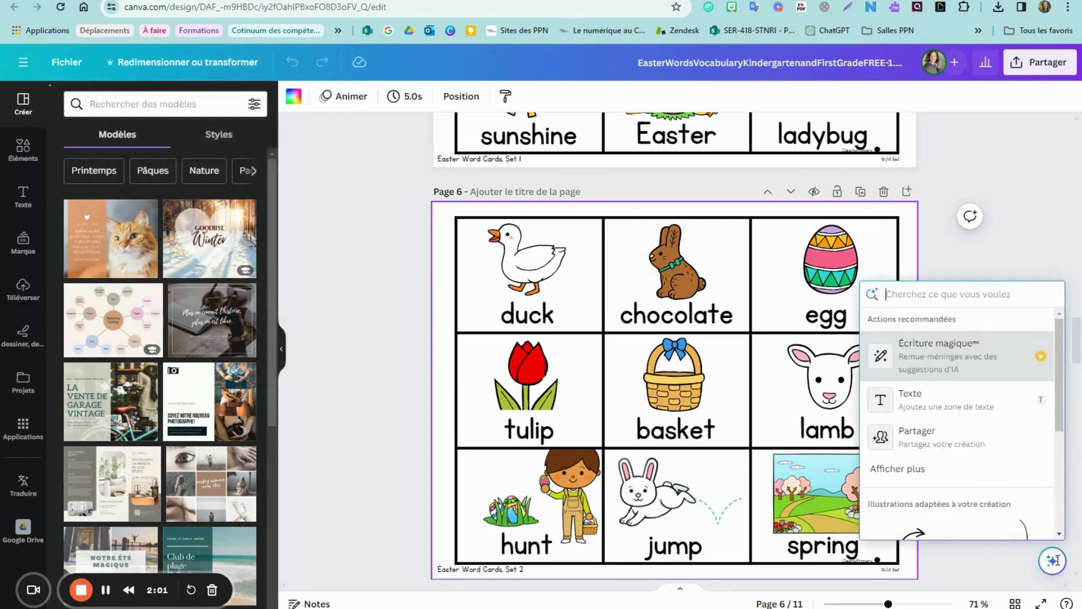
text(traduire)
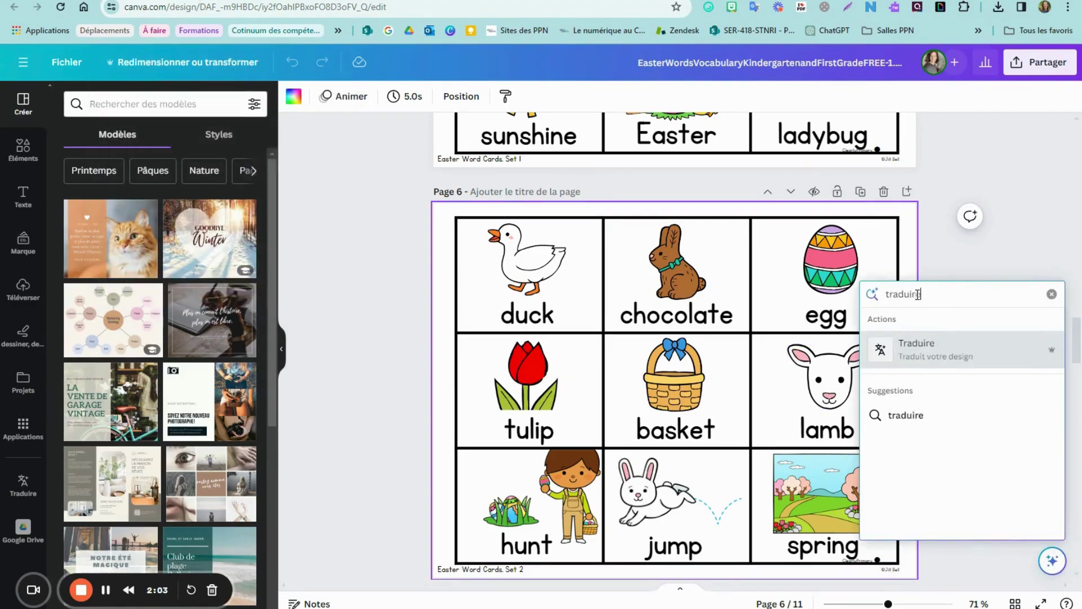
click(940, 343)
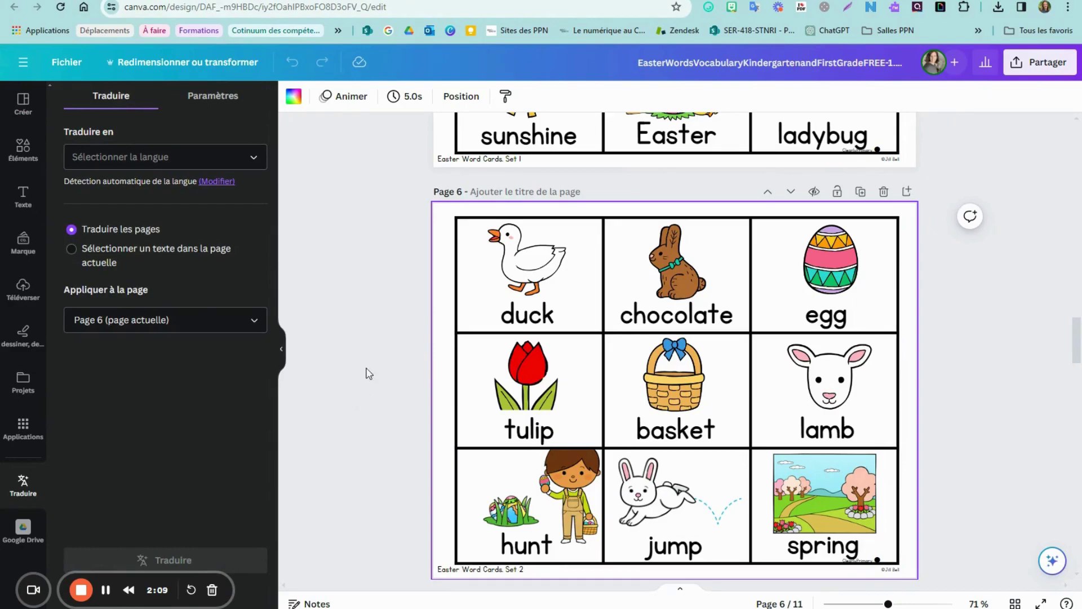
click(128, 160)
scroll(179, 316, down, 7)
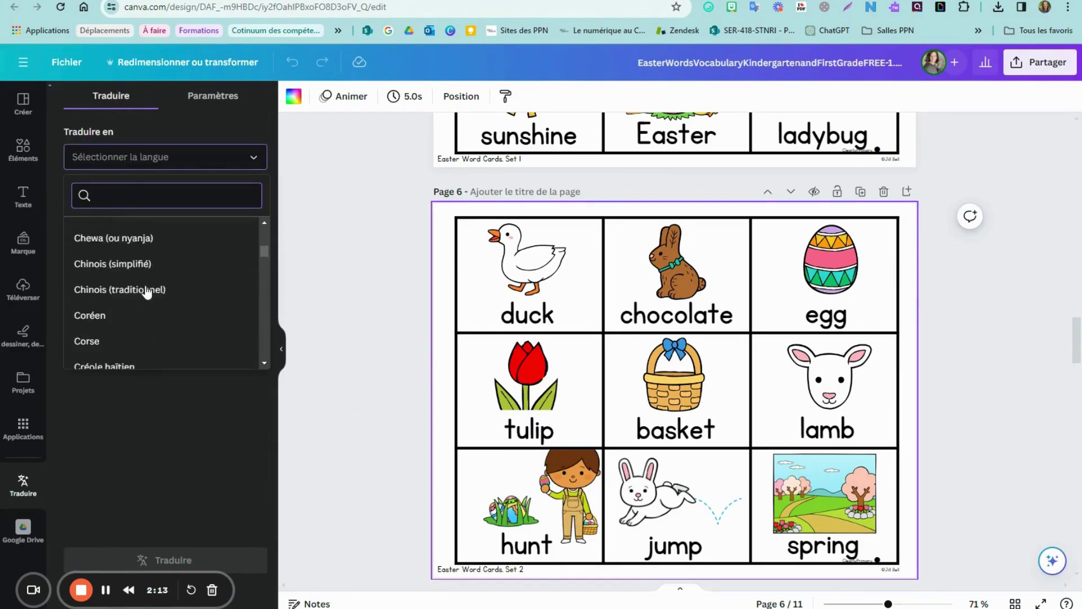
scroll(192, 310, down, 3)
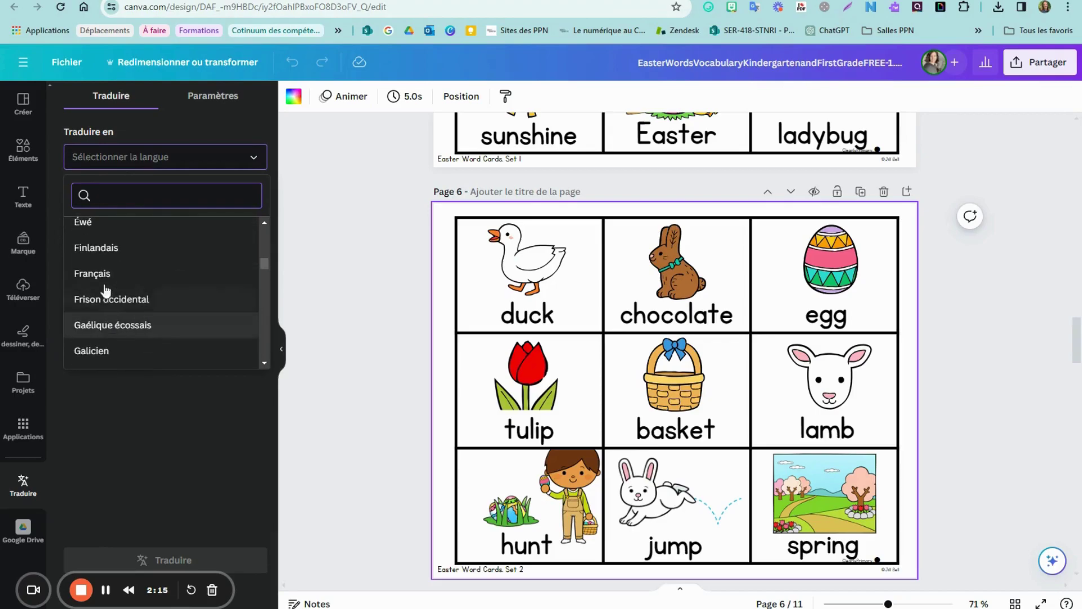
scroll(99, 304, up, 2)
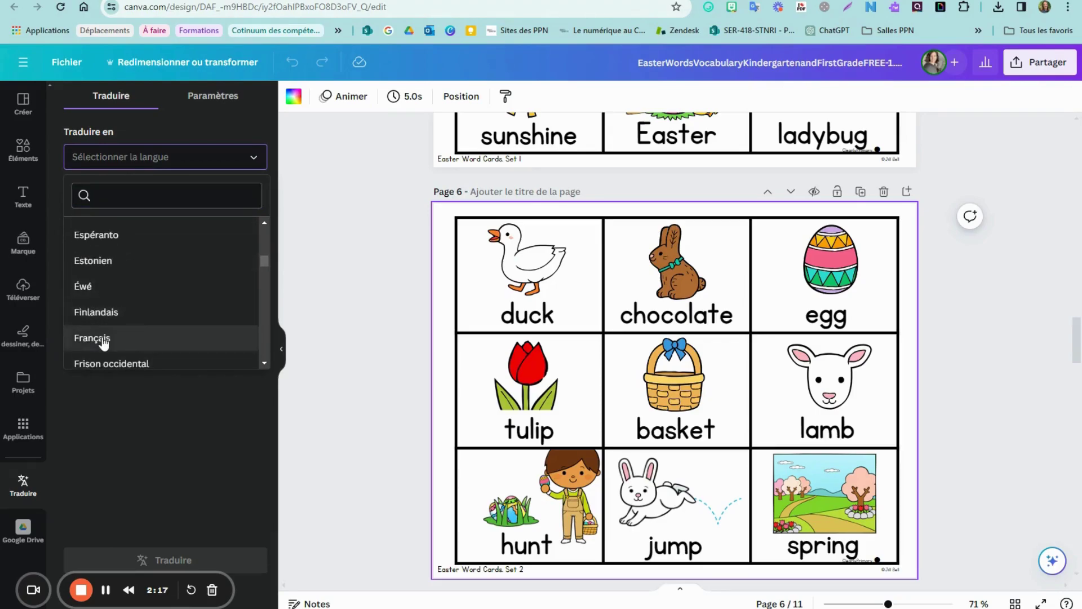
click(103, 339)
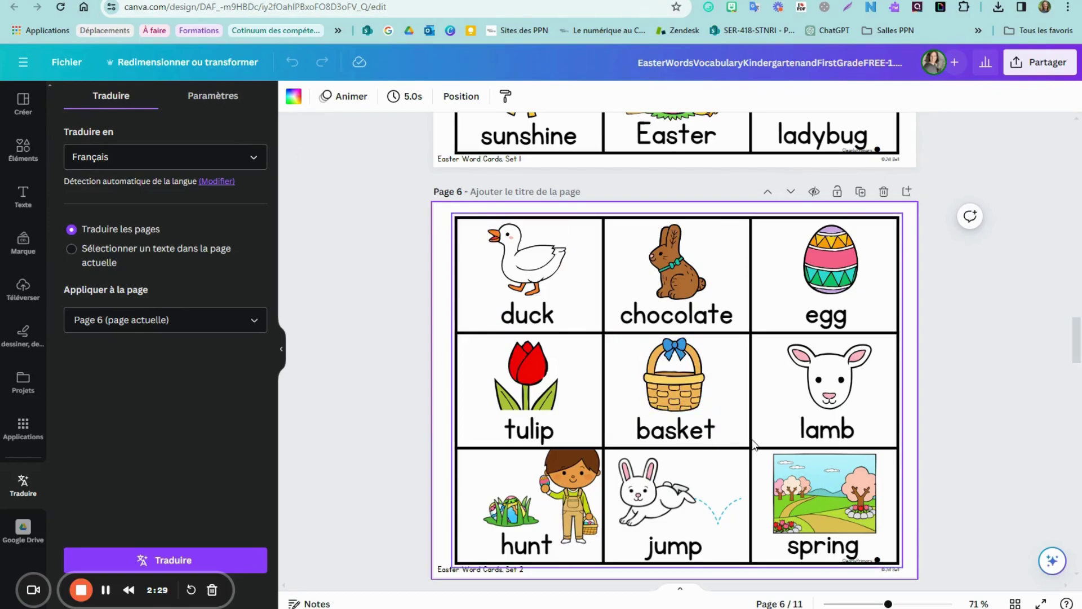
- Review the translation settings and translate page 6 into French
click(217, 106)
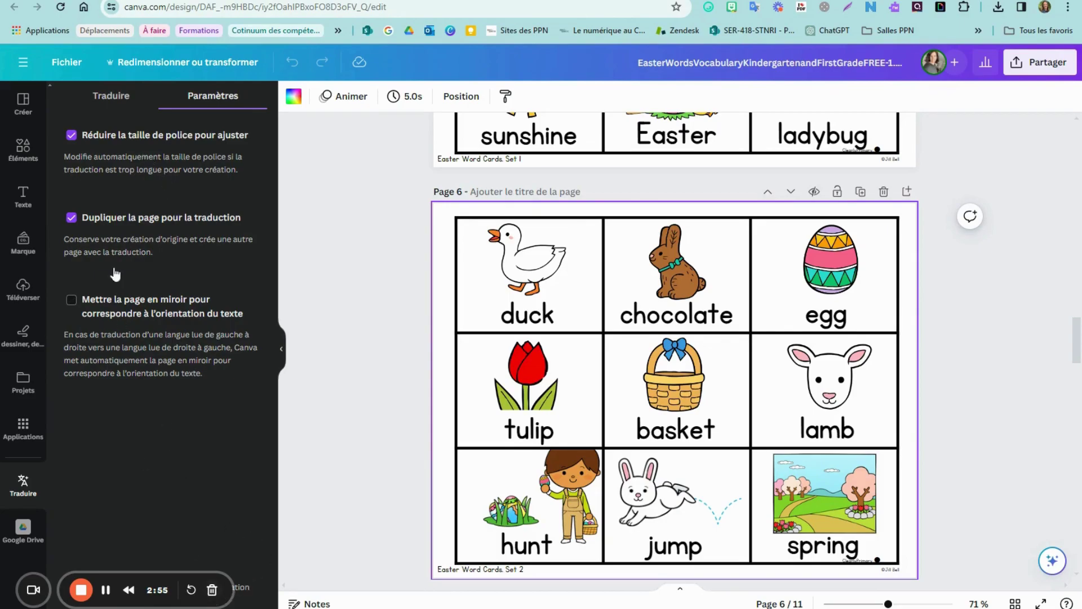
click(111, 97)
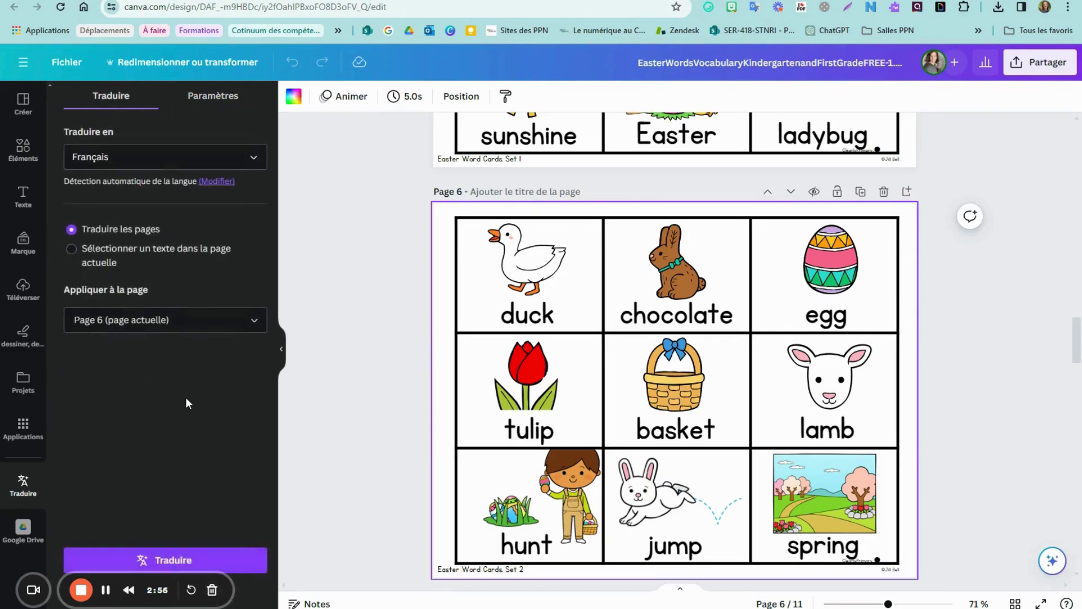
click(161, 561)
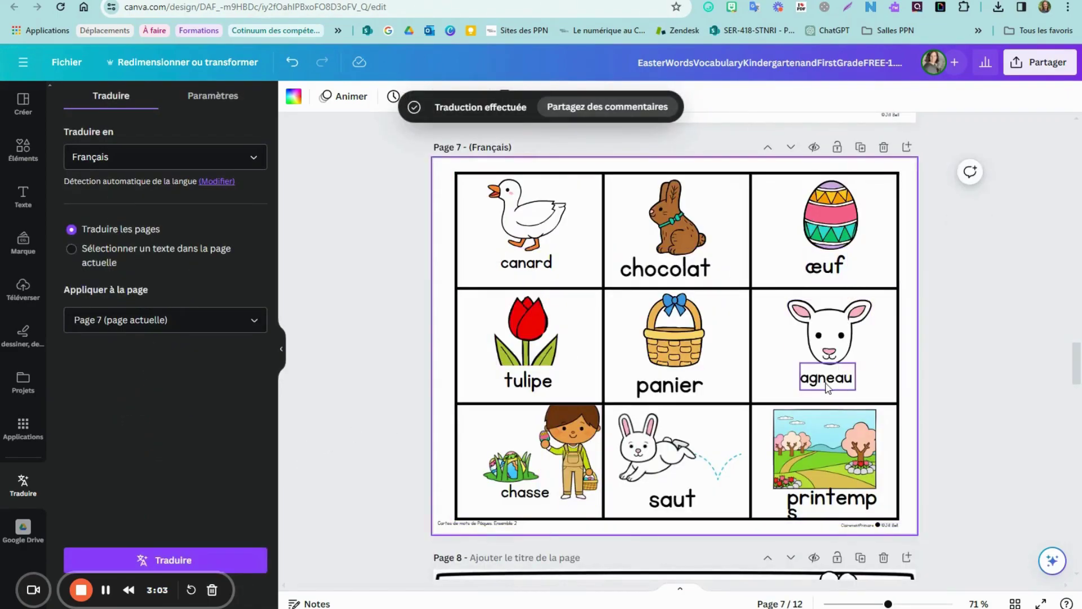
- On the translated page, lower the "chasse" label slightly, widen the "printemps" text box to fit one line and center it under its picture
click(535, 504)
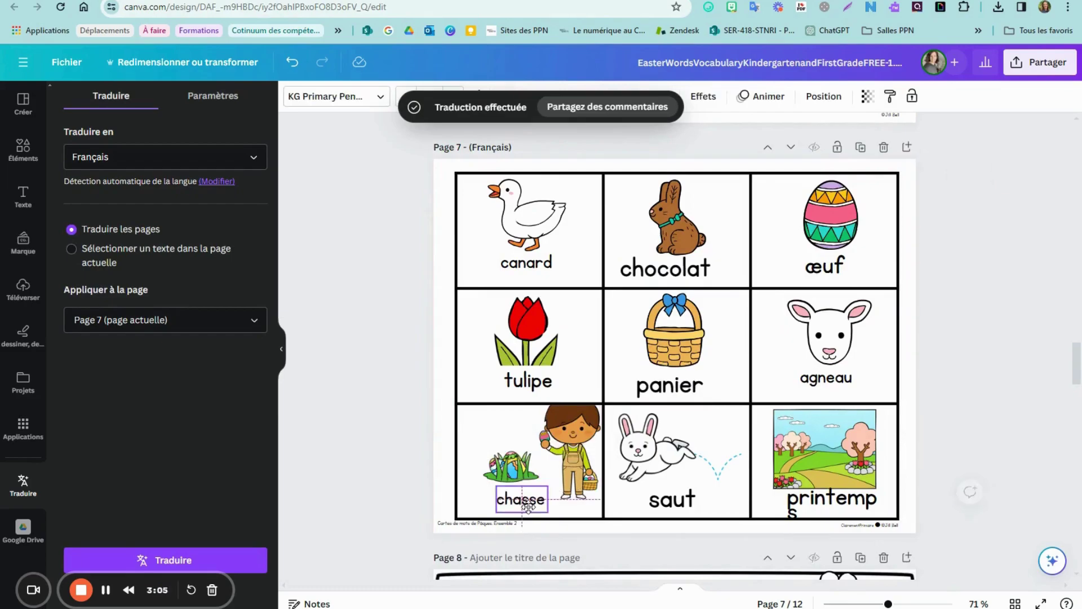
click(822, 509)
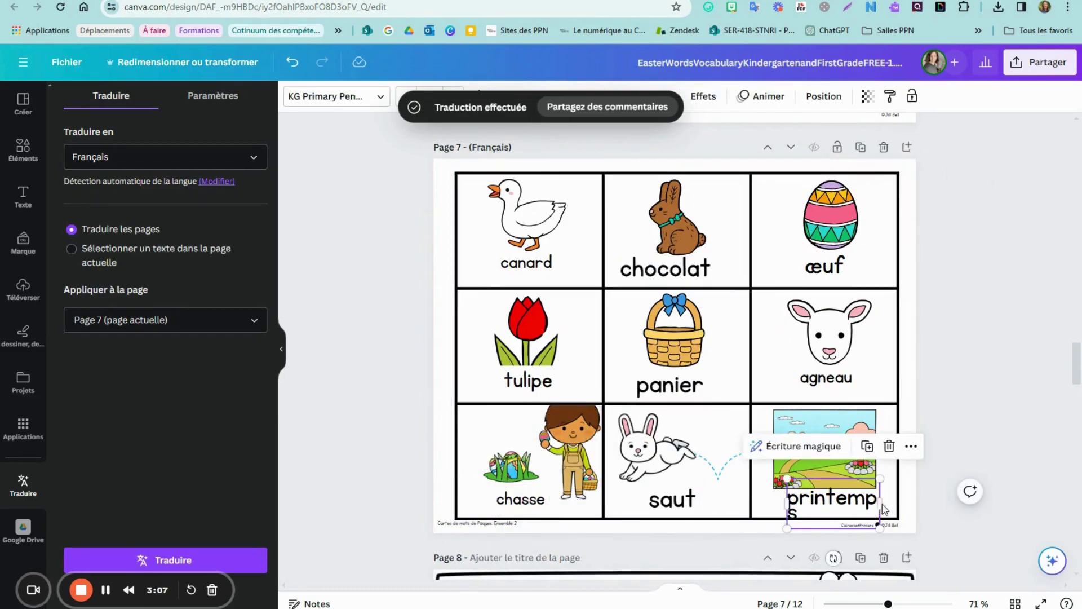
click(968, 493)
scroll(857, 478, down, 5)
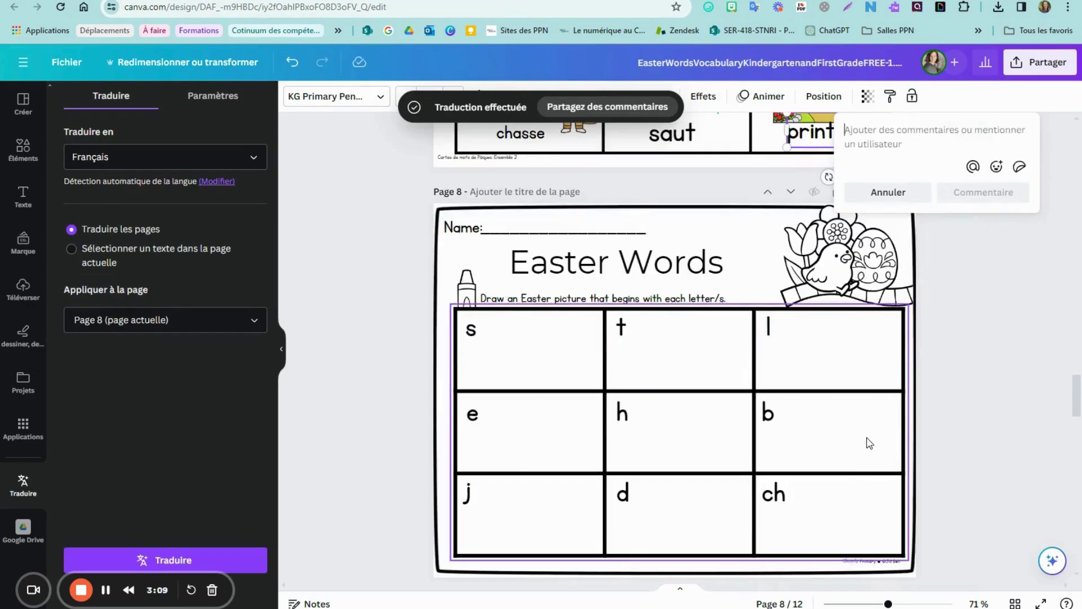
scroll(877, 419, up, 5)
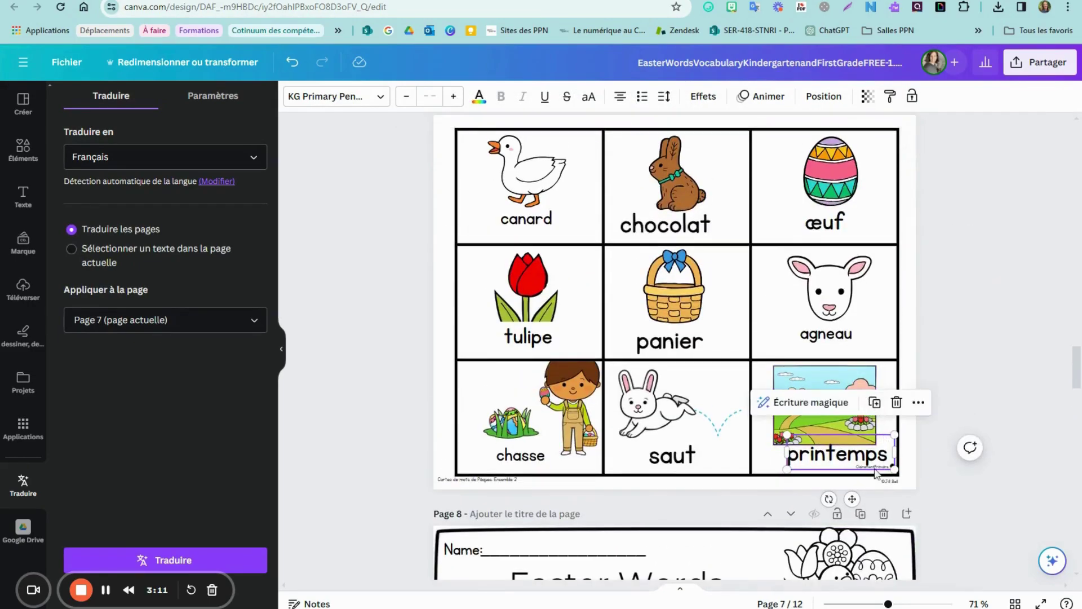
drag(820, 460, 804, 464)
click(960, 456)
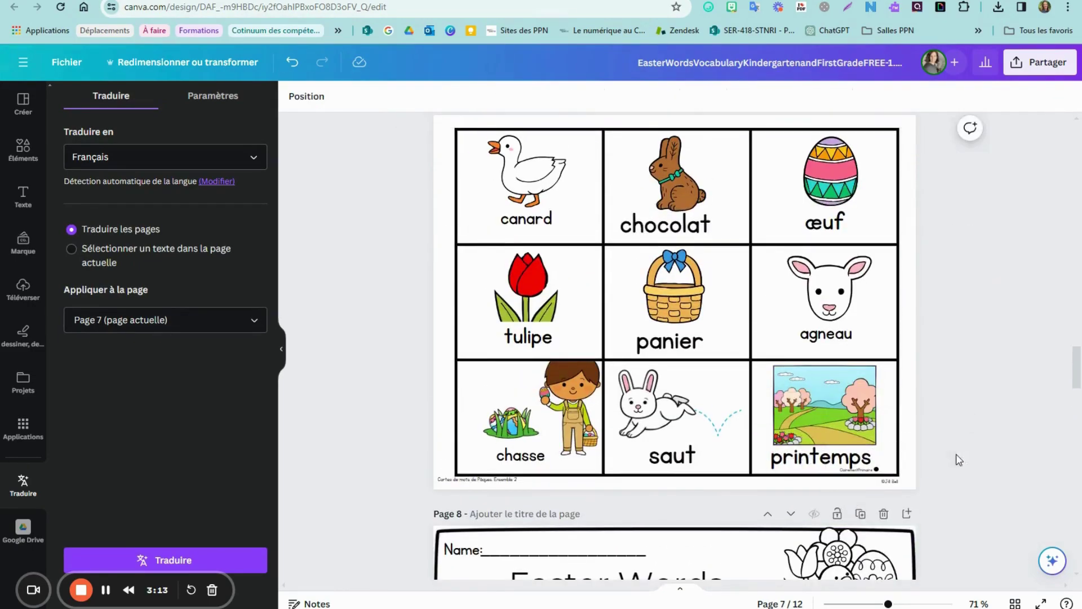